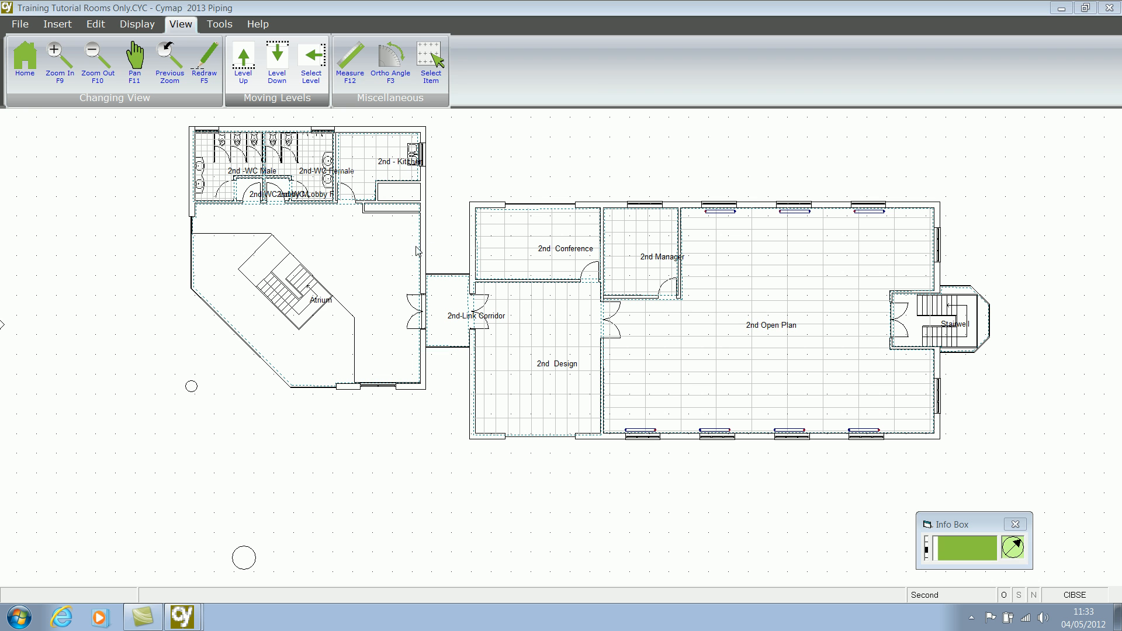
Switch the plan to the Ground level and select the Gnd Corridor room.
click(310, 66)
click(451, 84)
click(451, 166)
scroll(690, 278, up, 3)
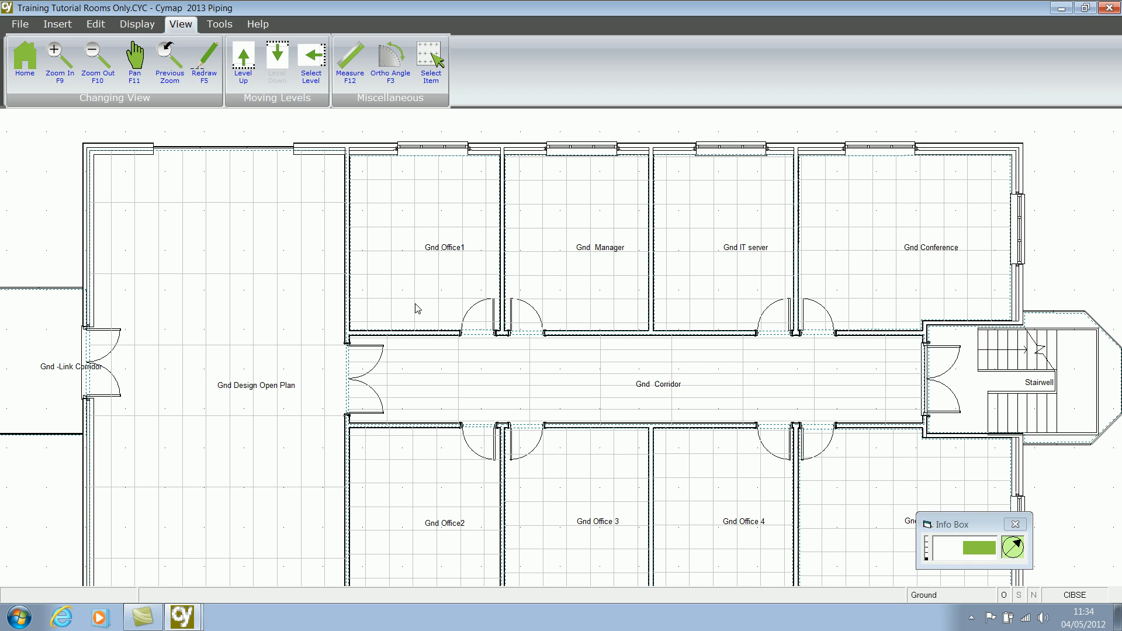
click(400, 367)
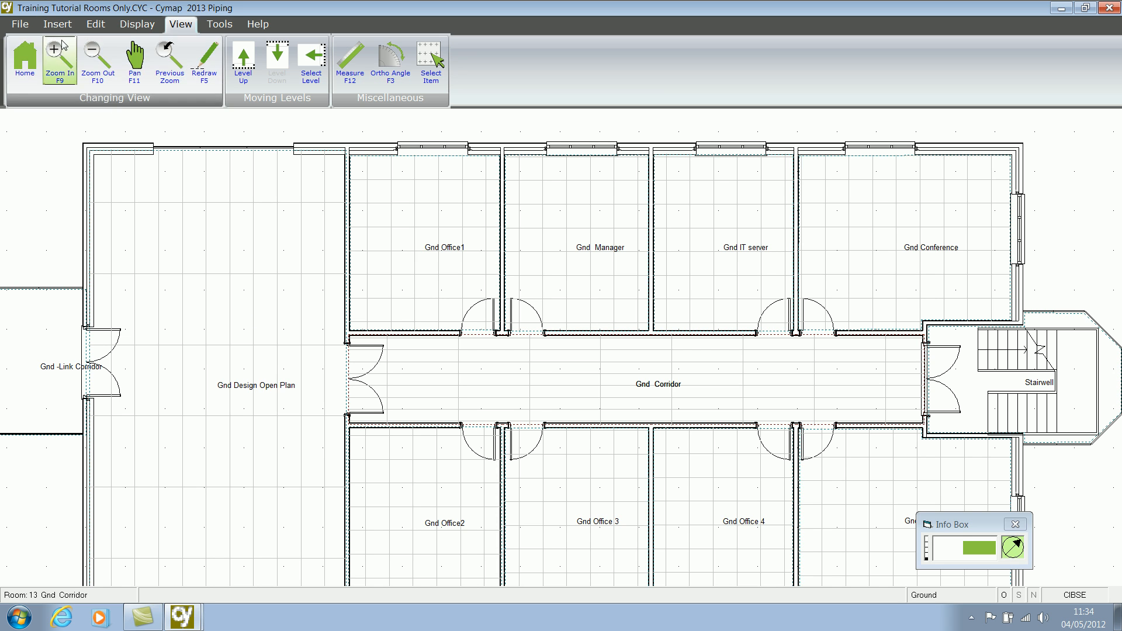
Start a non-radiator heat emitter for the corridor and assign ground-floor rooms Gnd Office1, Gnd Manager and Gnd IT server to it.
click(49, 27)
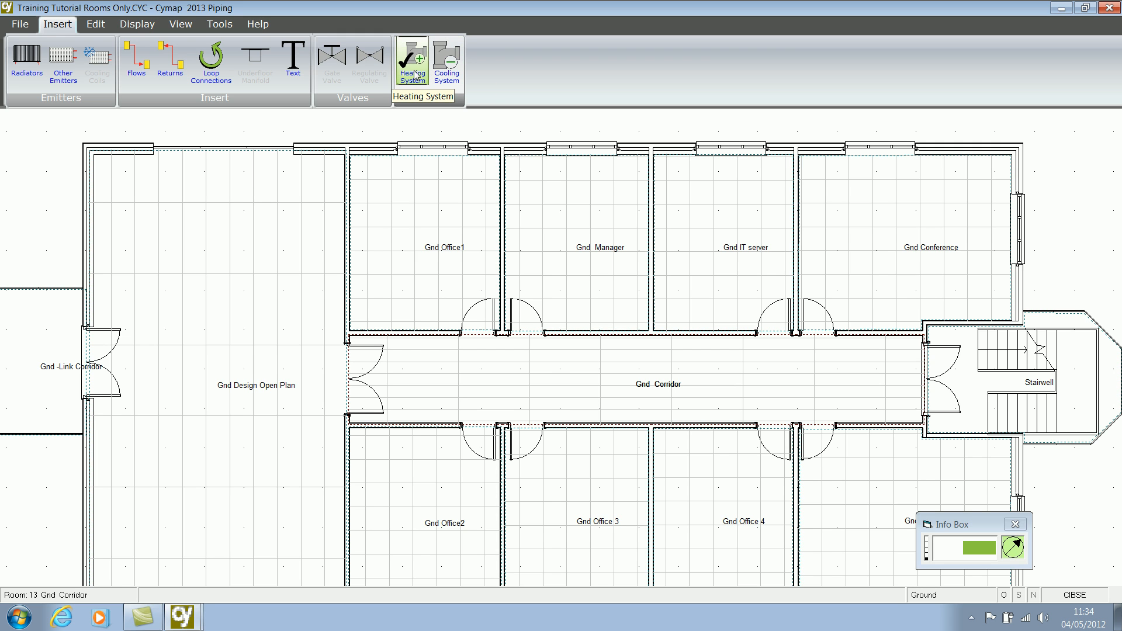
click(60, 64)
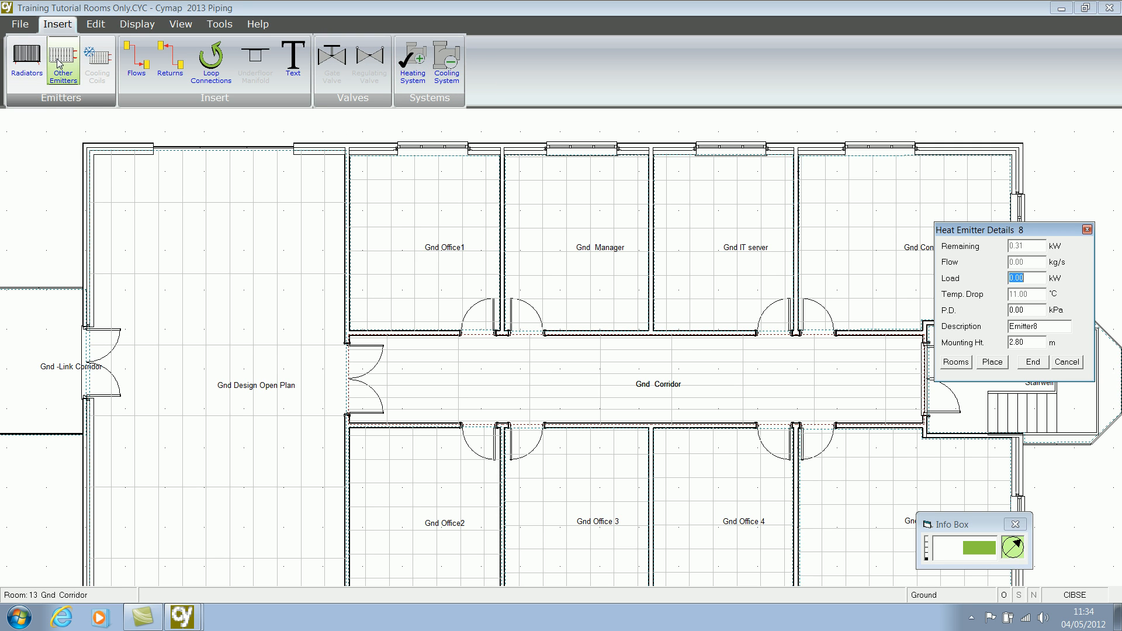
drag(994, 232, 915, 171)
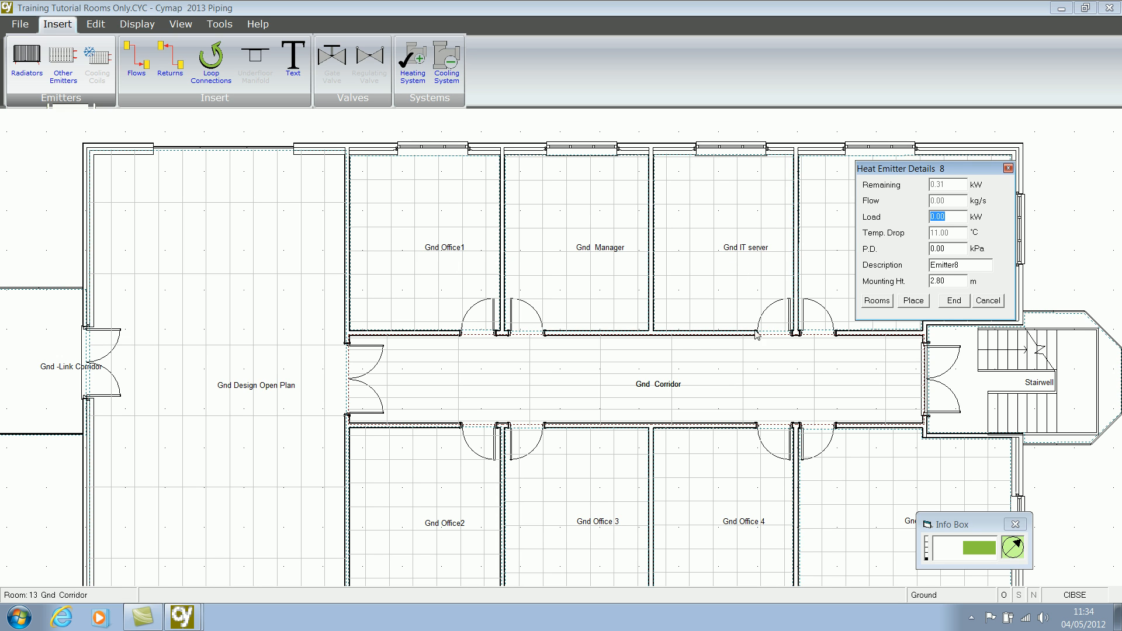
click(877, 301)
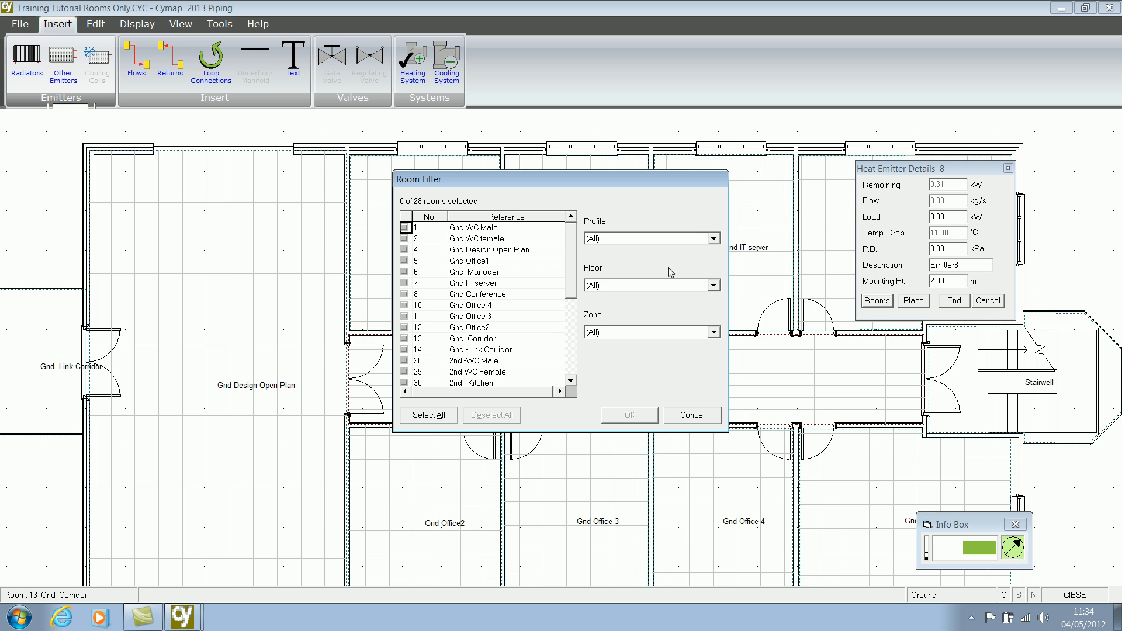
click(714, 285)
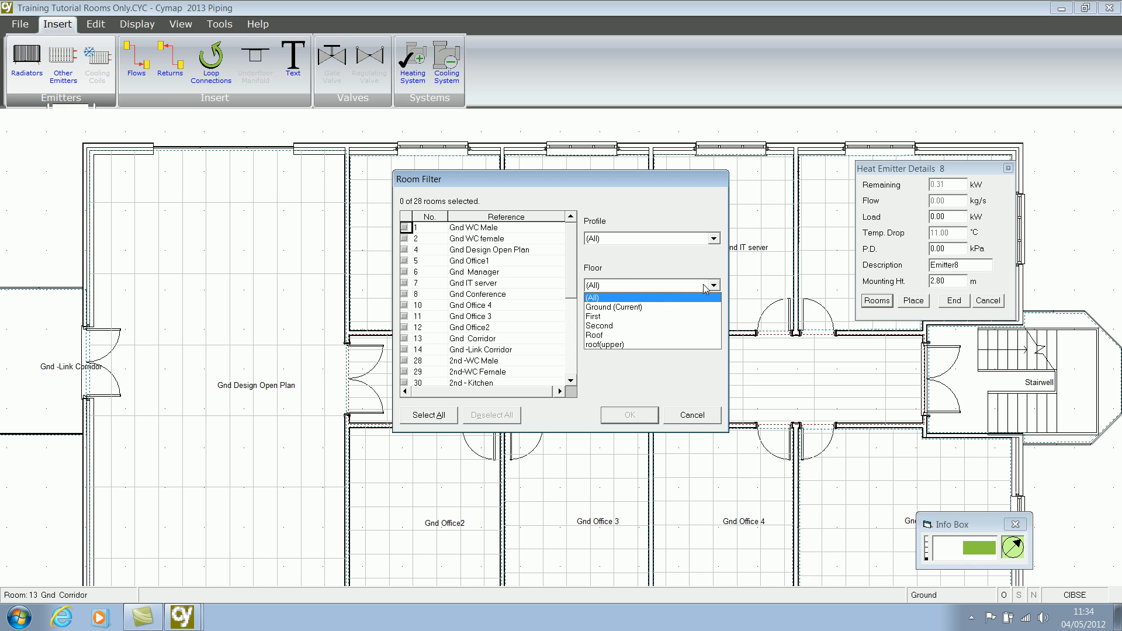
click(613, 308)
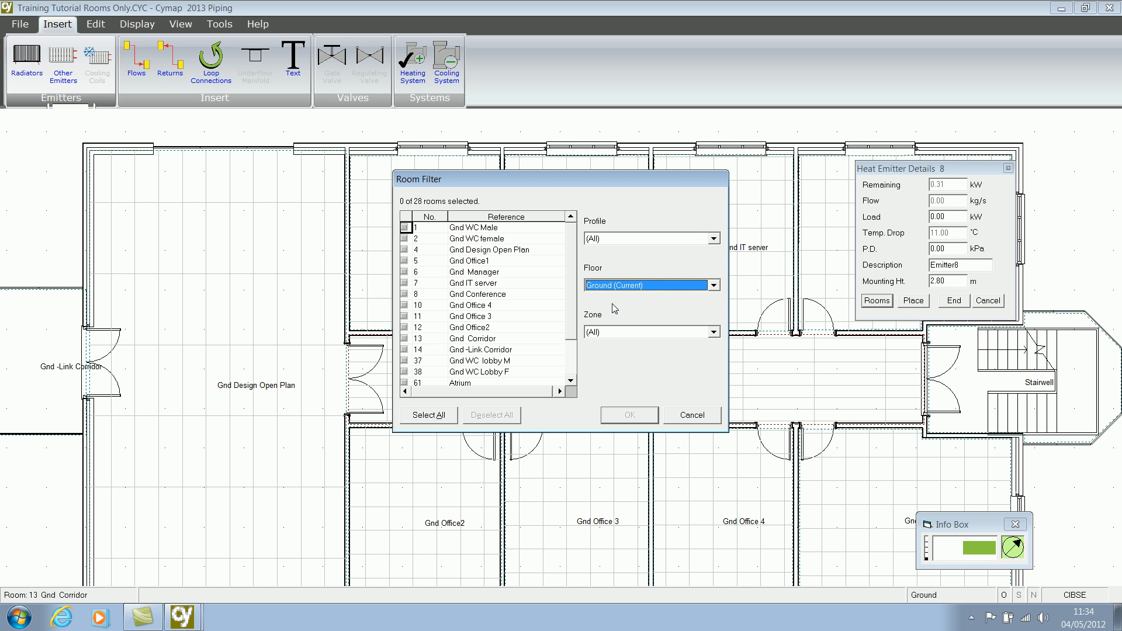
drag(577, 182, 623, 284)
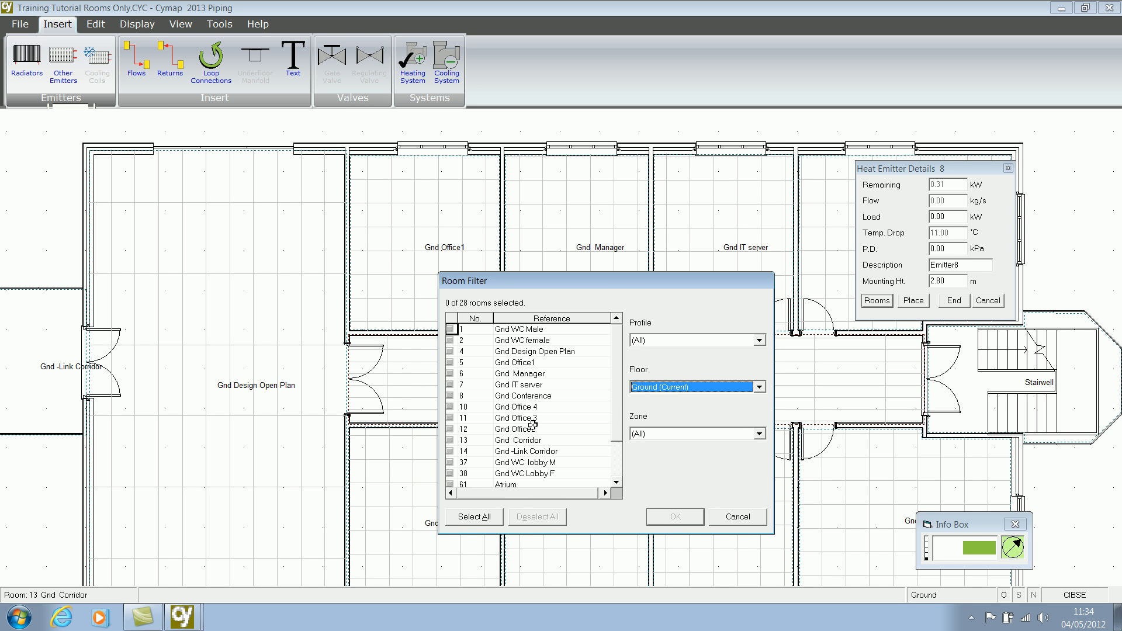
click(450, 363)
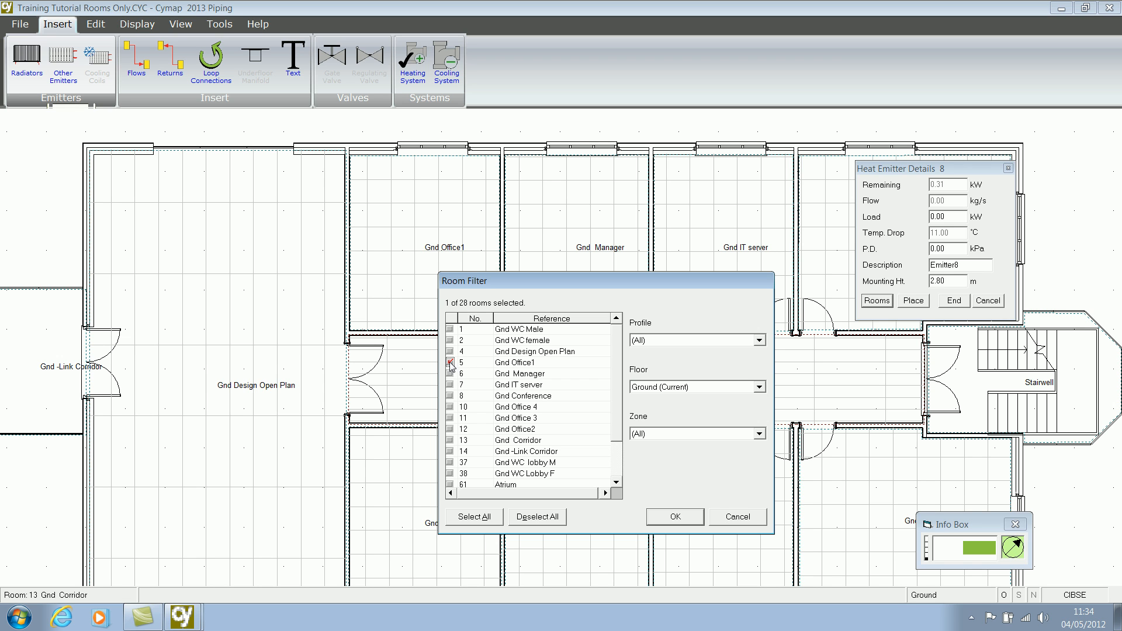
click(450, 374)
click(450, 385)
click(675, 517)
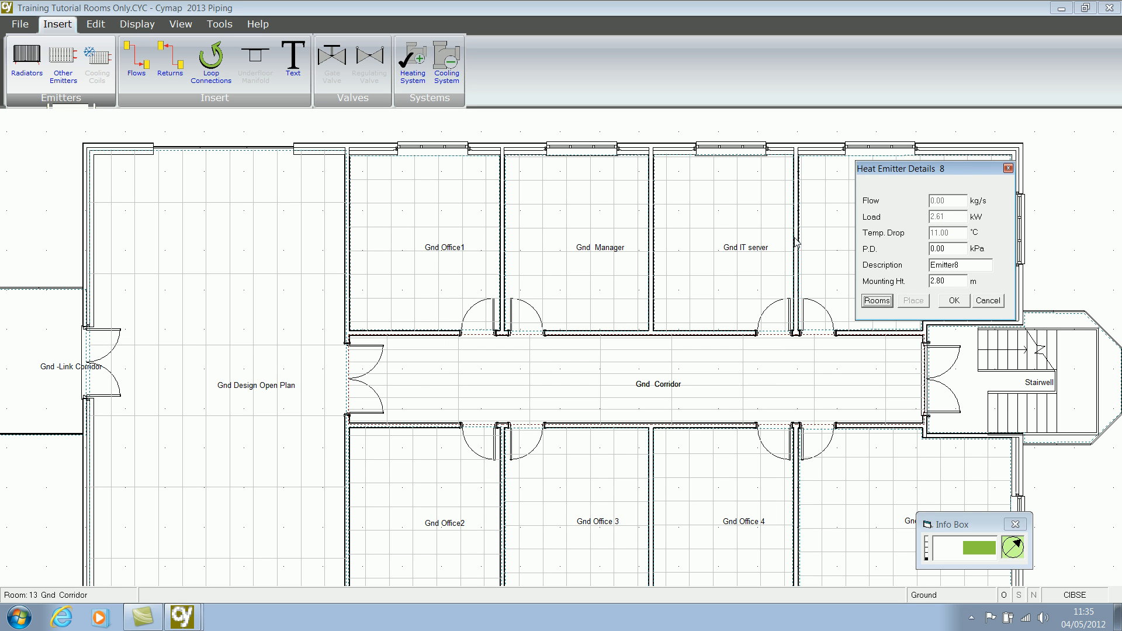
Give the heat emitter a P.D. of 1 kPa and description FCU/1/H/NZG, and place it in Gnd Corridor by the Design Open Plan doors.
double_click(942, 249)
text(1)
double_click(959, 265)
text(FC)
click(955, 302)
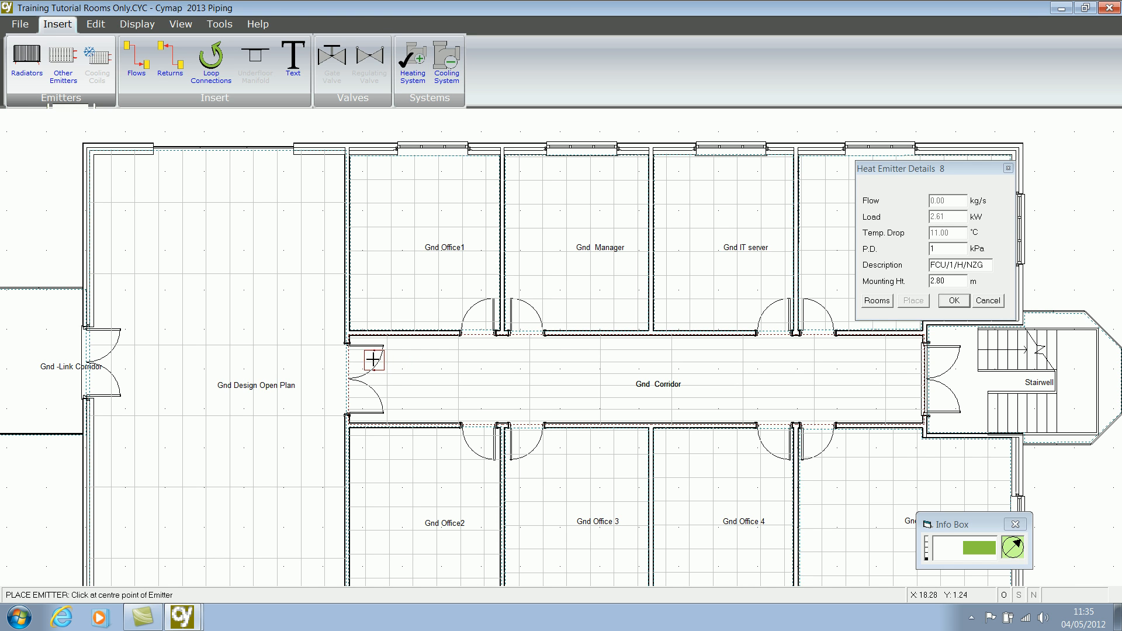
click(373, 359)
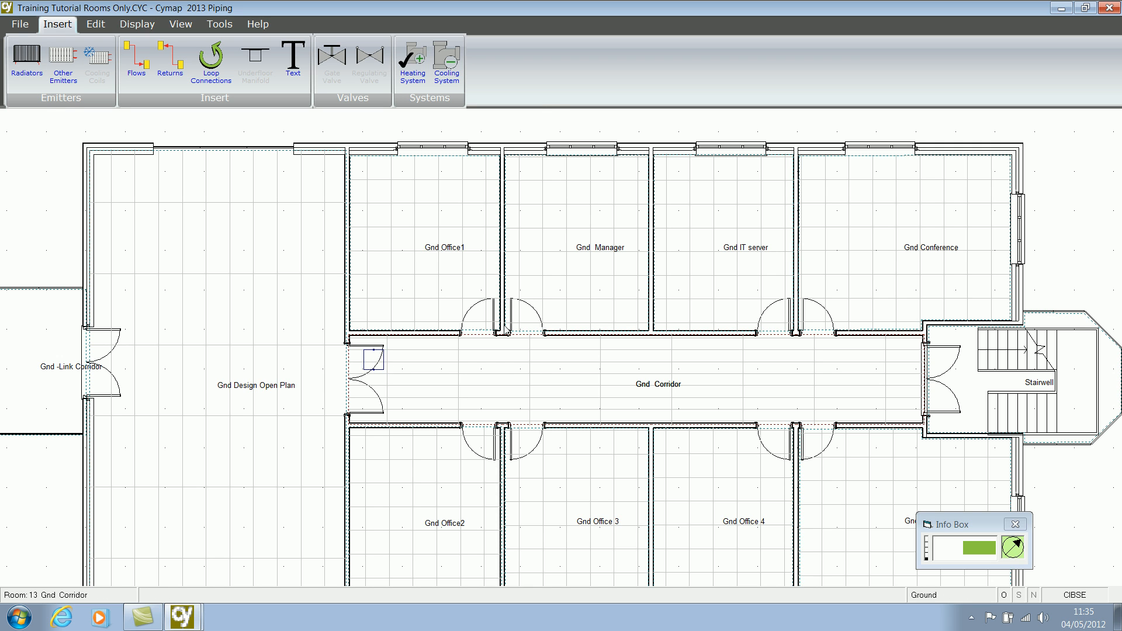
Switch to the cooling system and start a cooling coil serving Gnd IT server, Gnd Manager and Gnd Office1.
click(447, 64)
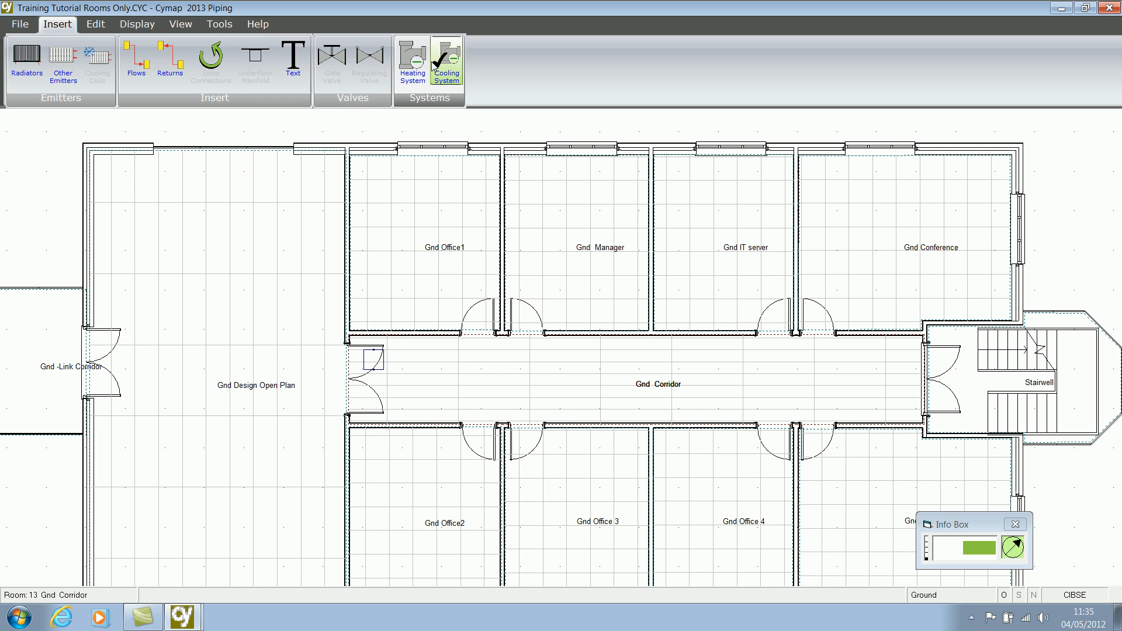
click(62, 63)
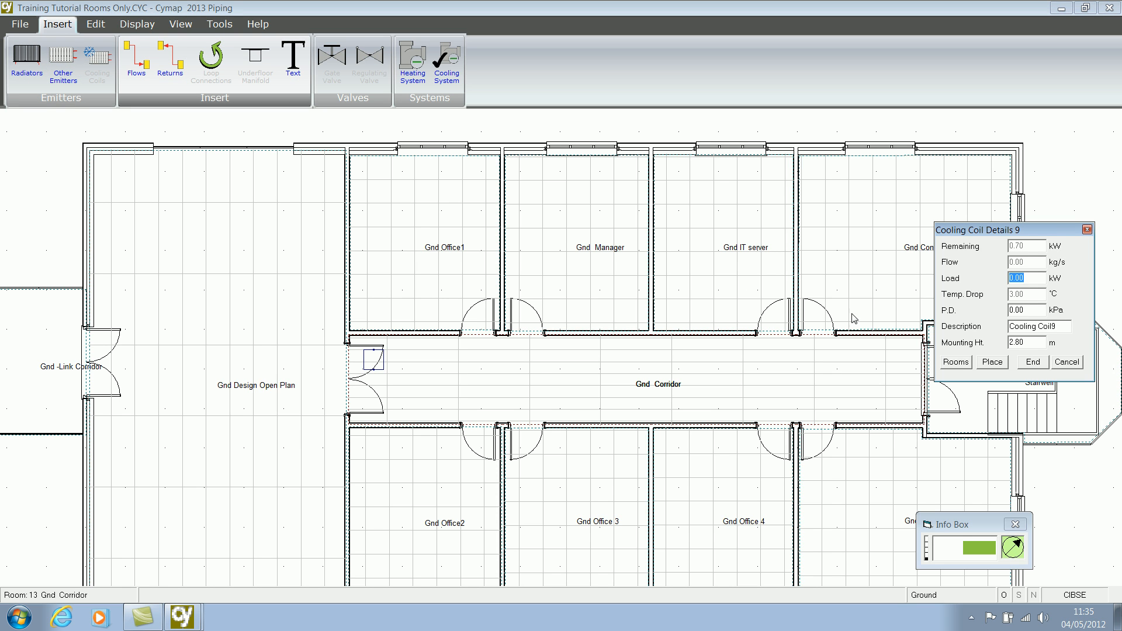
drag(1051, 231, 964, 150)
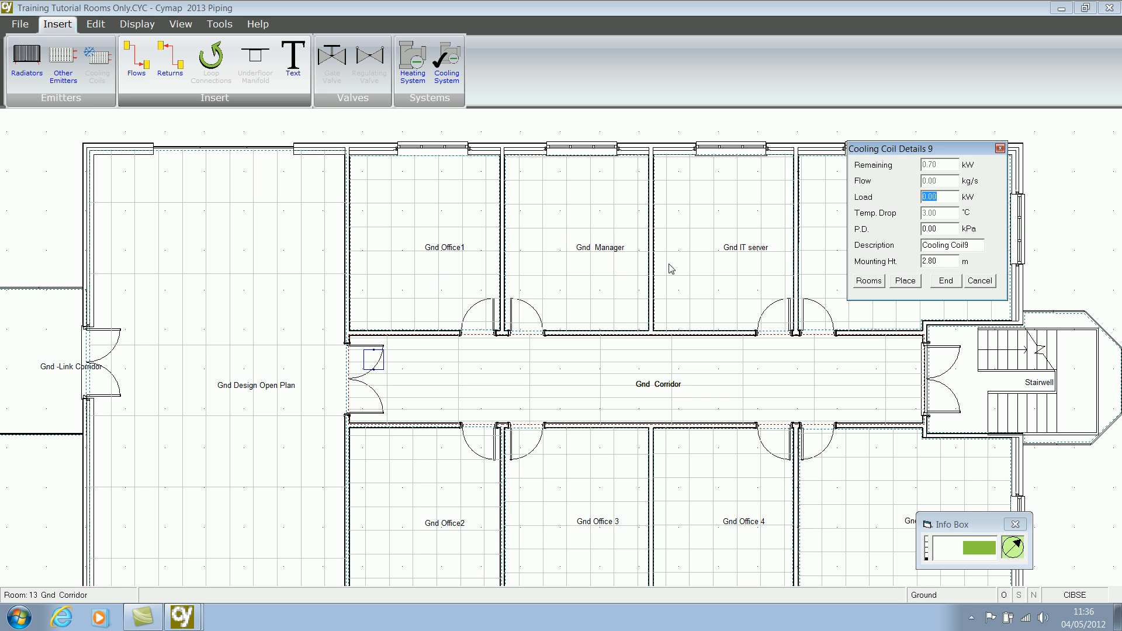
click(869, 281)
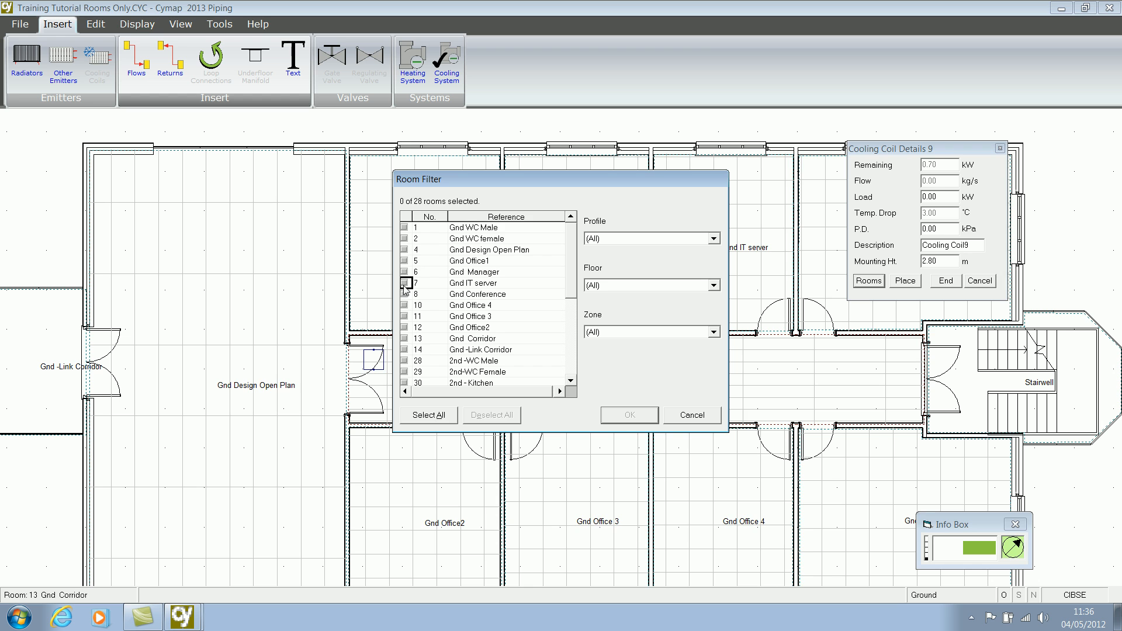
drag(475, 181, 482, 284)
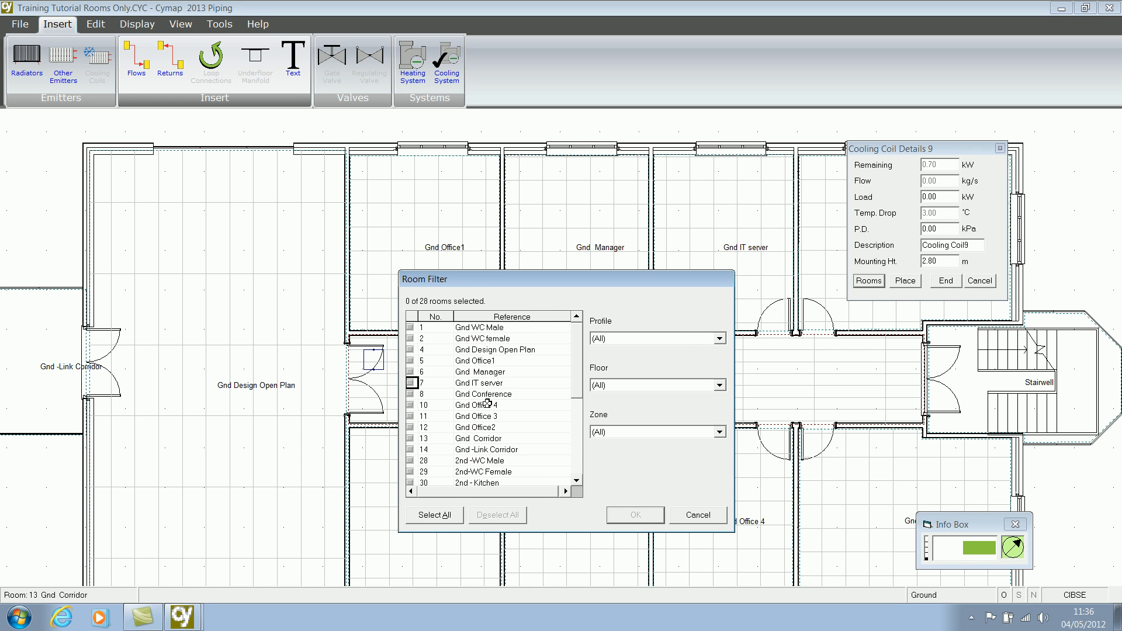
click(410, 384)
click(409, 372)
click(410, 361)
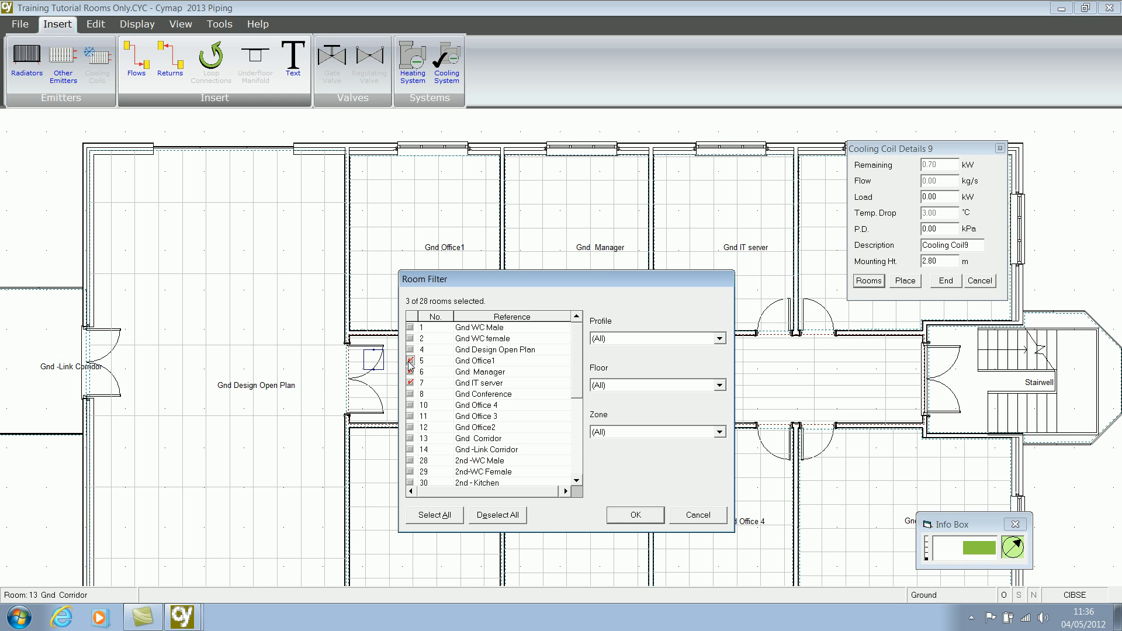
click(636, 514)
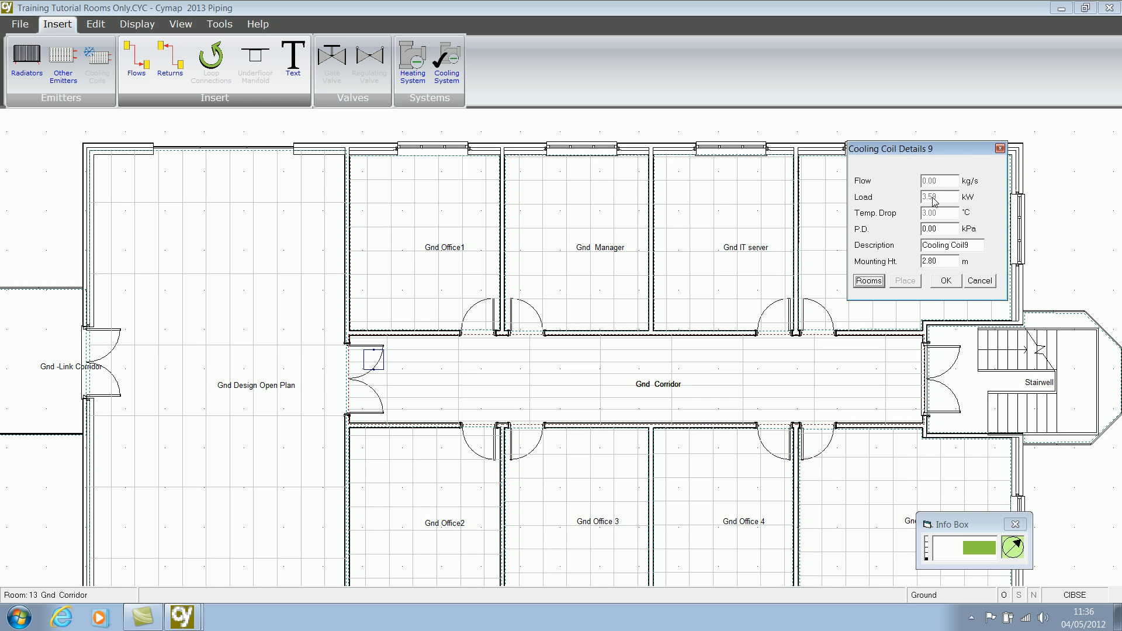
Give the cooling coil a P.D. of 1 kPa and description FCU/1/C/NCZ, and place it directly beside the corridor heat emitter.
double_click(939, 230)
text(1)
key(Tab)
text(FC)
click(945, 280)
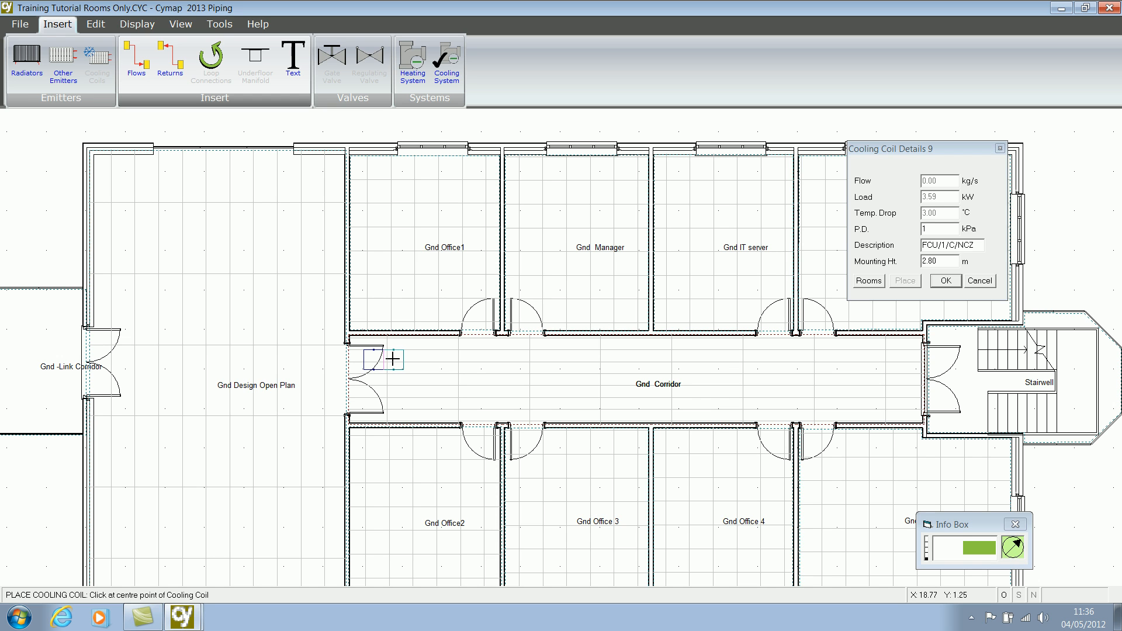
click(393, 359)
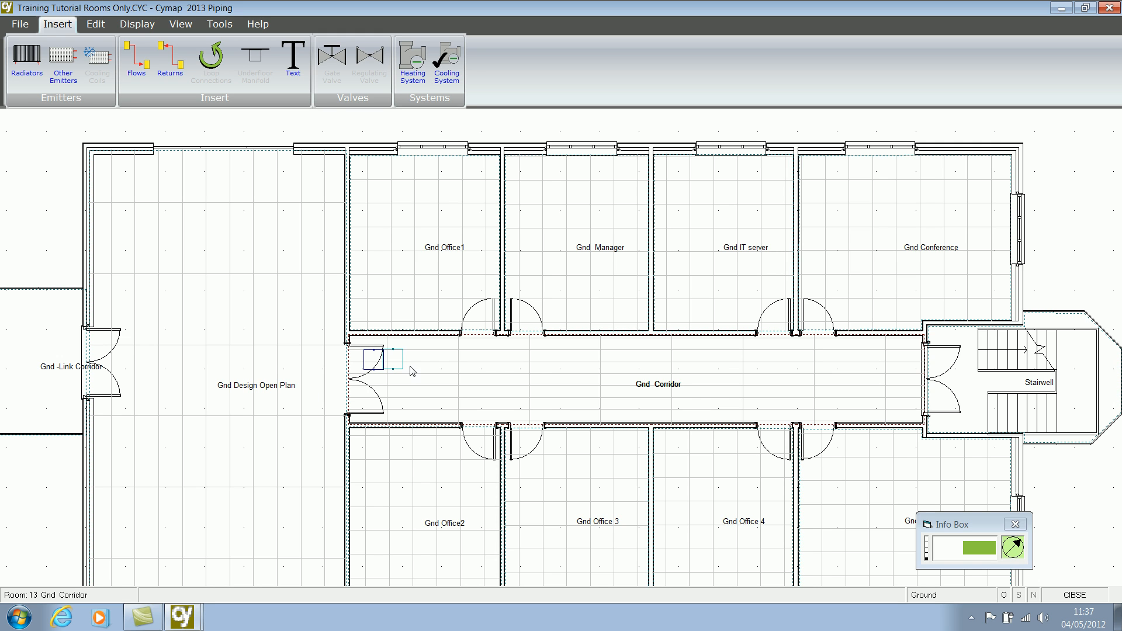
Go to the Building module and mark underfloor heating as installed in the Gnd Design Open Plan room profile.
click(222, 264)
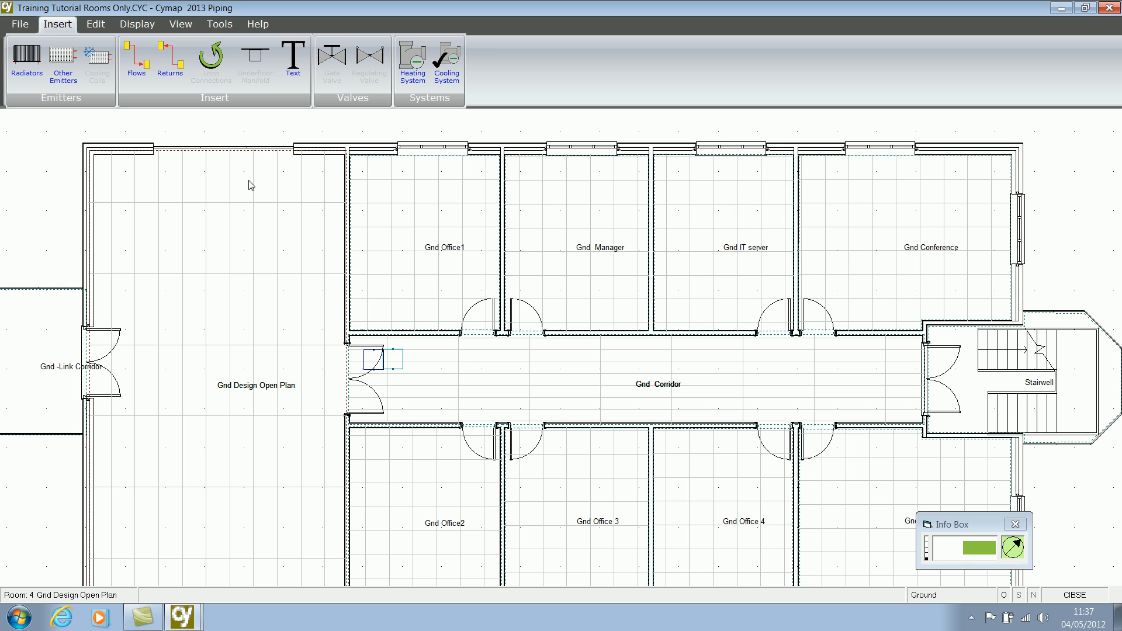
click(21, 24)
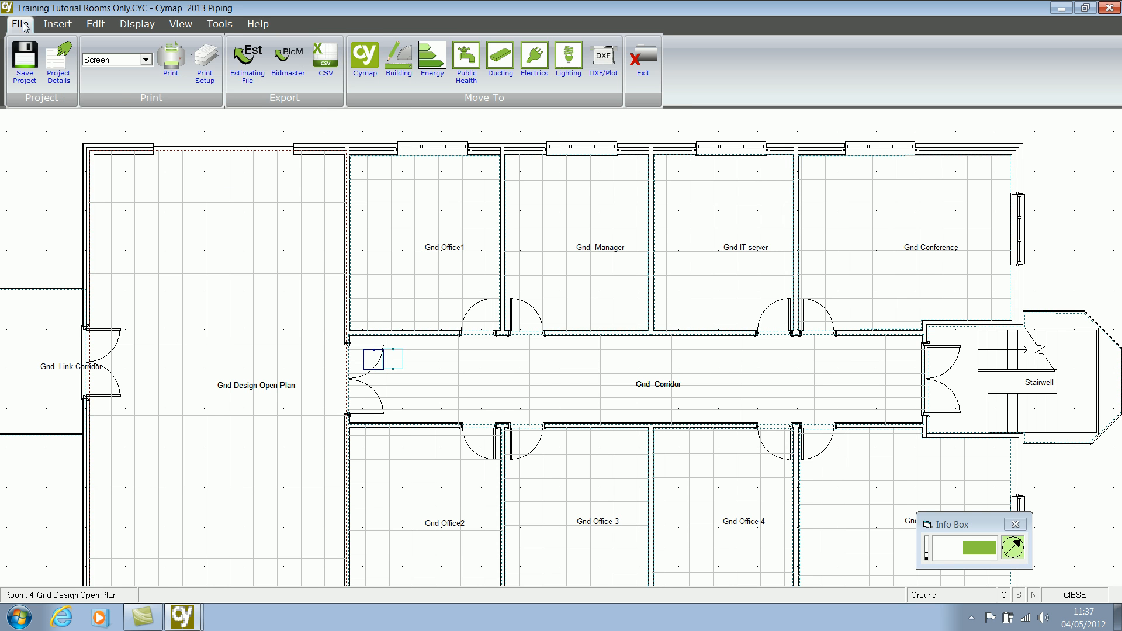
click(406, 65)
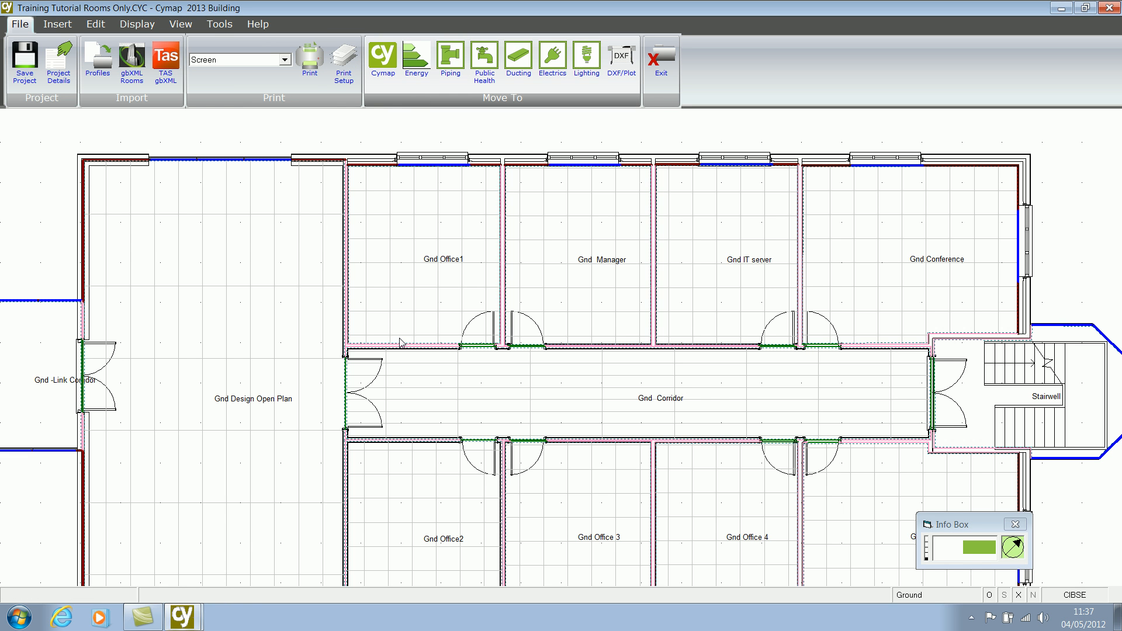
double_click(272, 389)
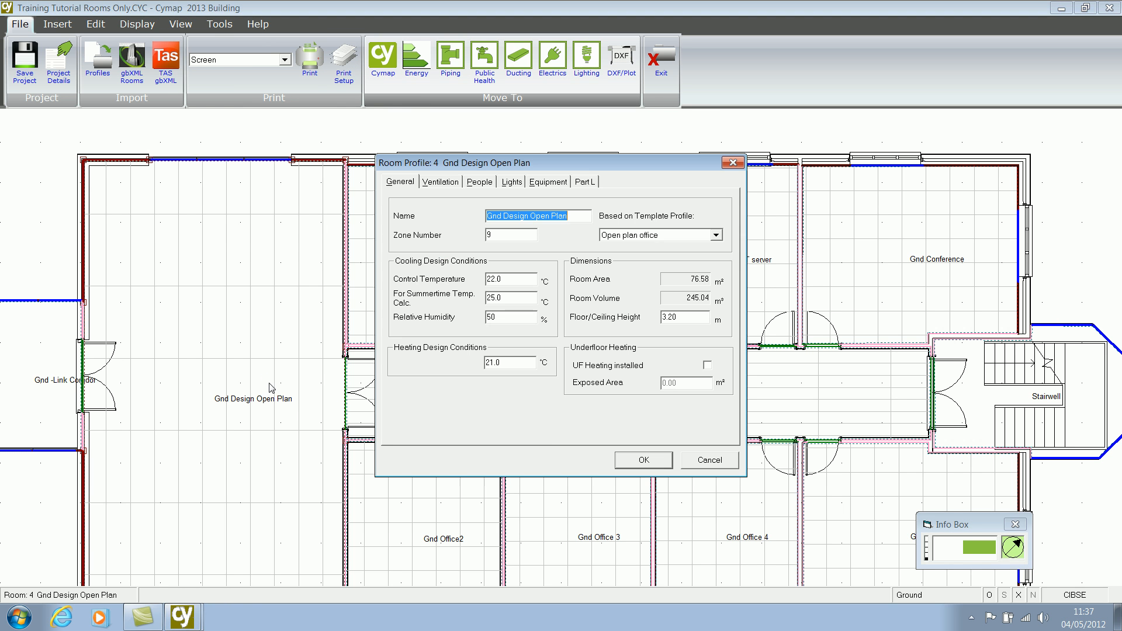
click(707, 366)
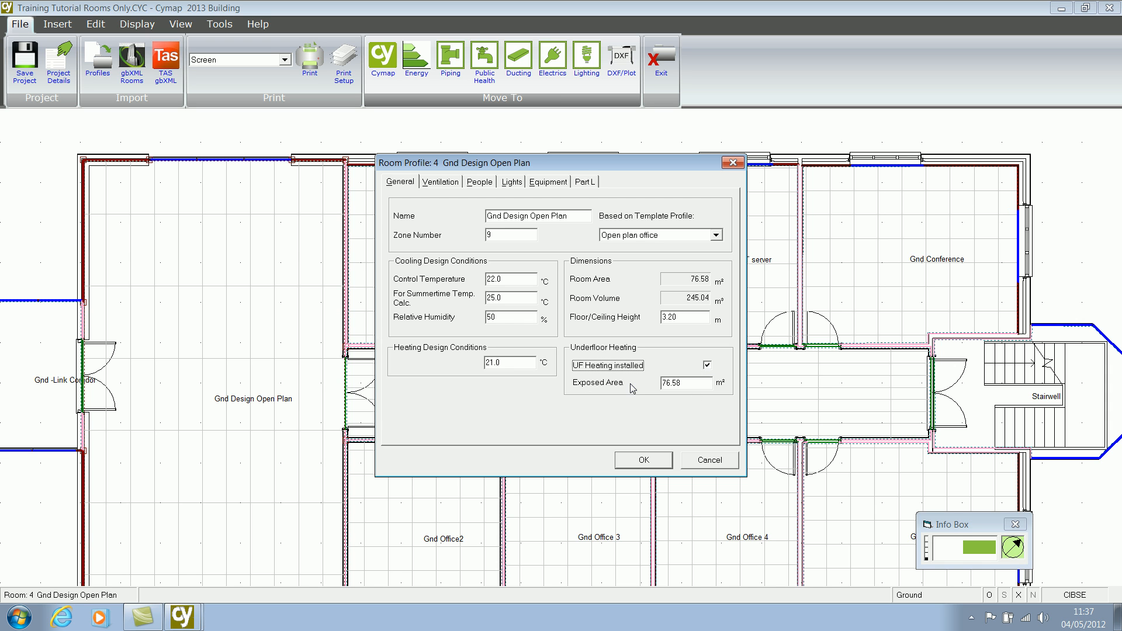
click(644, 460)
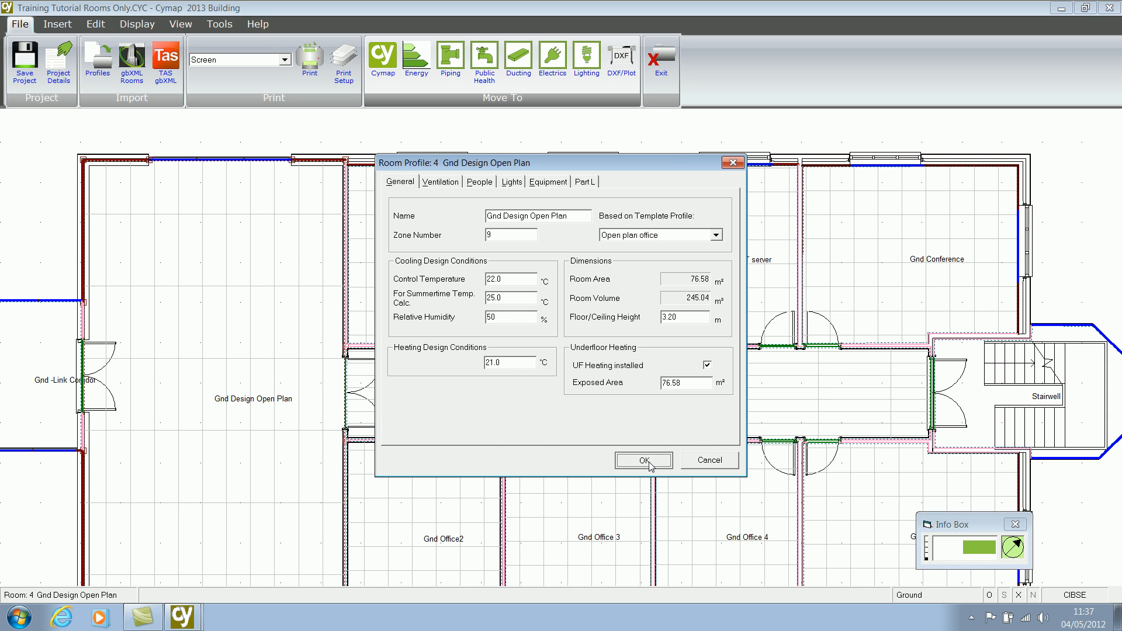
Go to the Energy module and review the underfloor room losses.
click(412, 49)
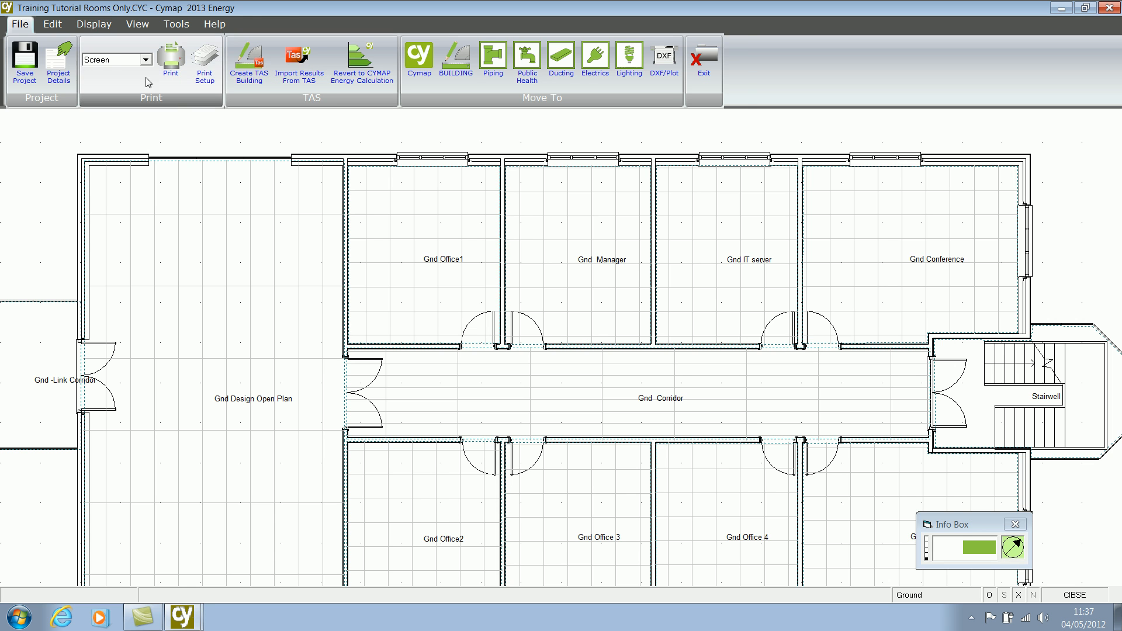
click(95, 24)
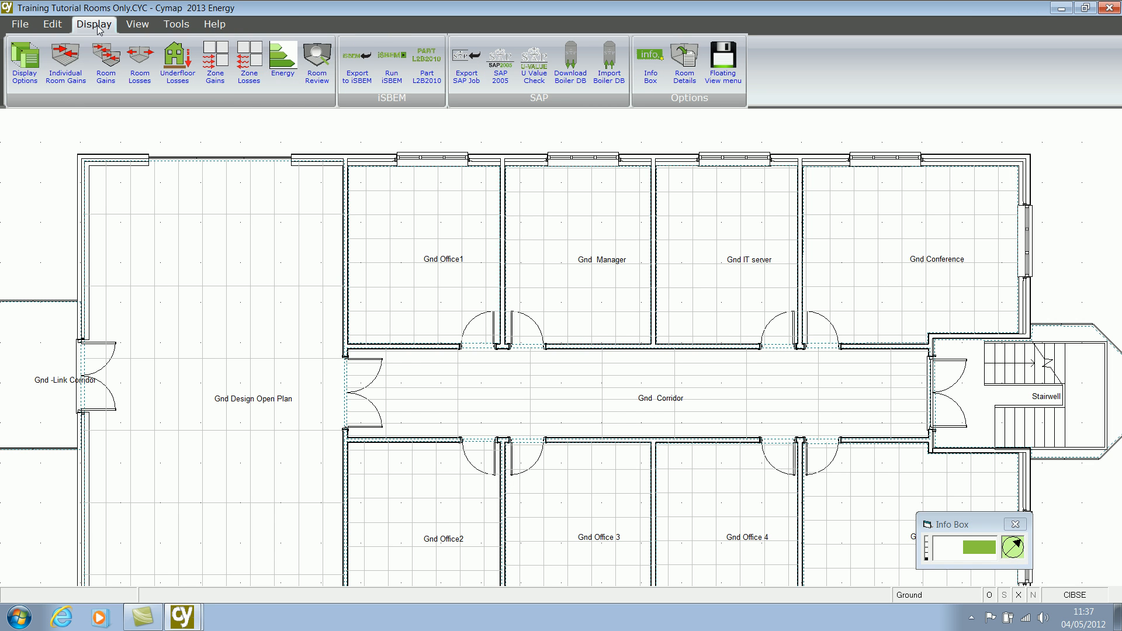
click(180, 69)
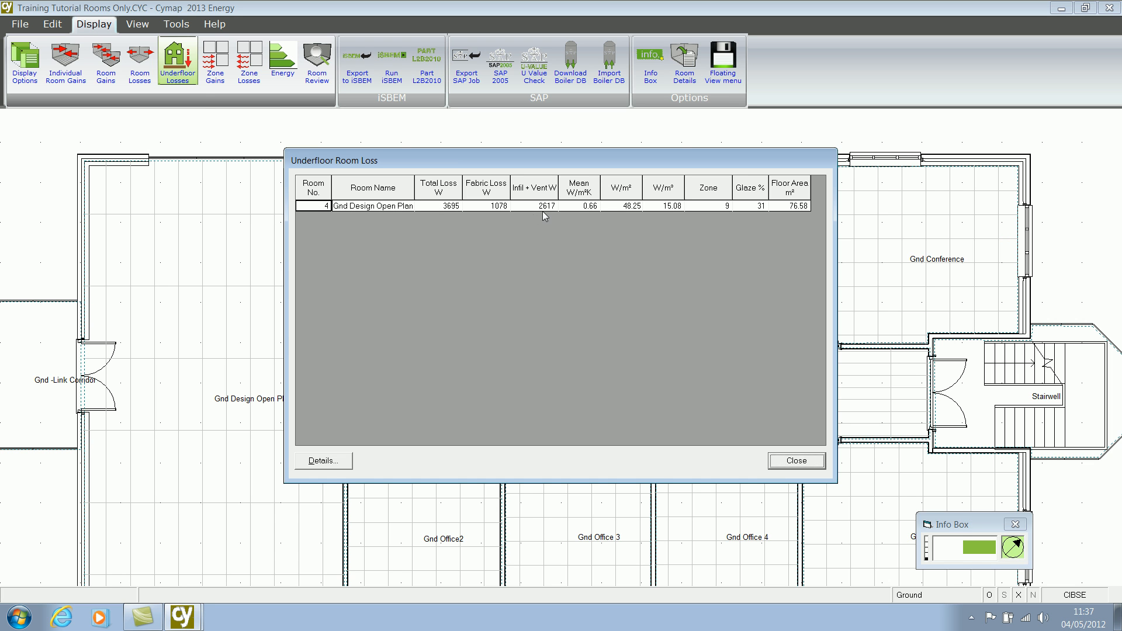
click(797, 461)
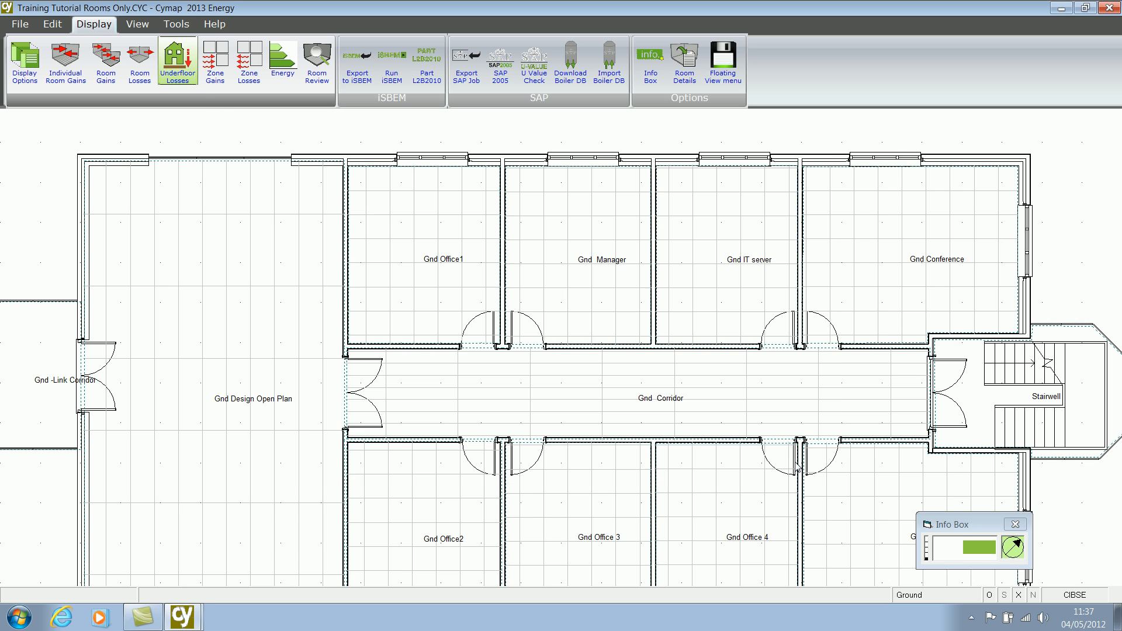
Return to the Piping module and place an underfloor heating manifold with the remaining load in Gnd Design Open Plan, near the corridor doors.
click(21, 24)
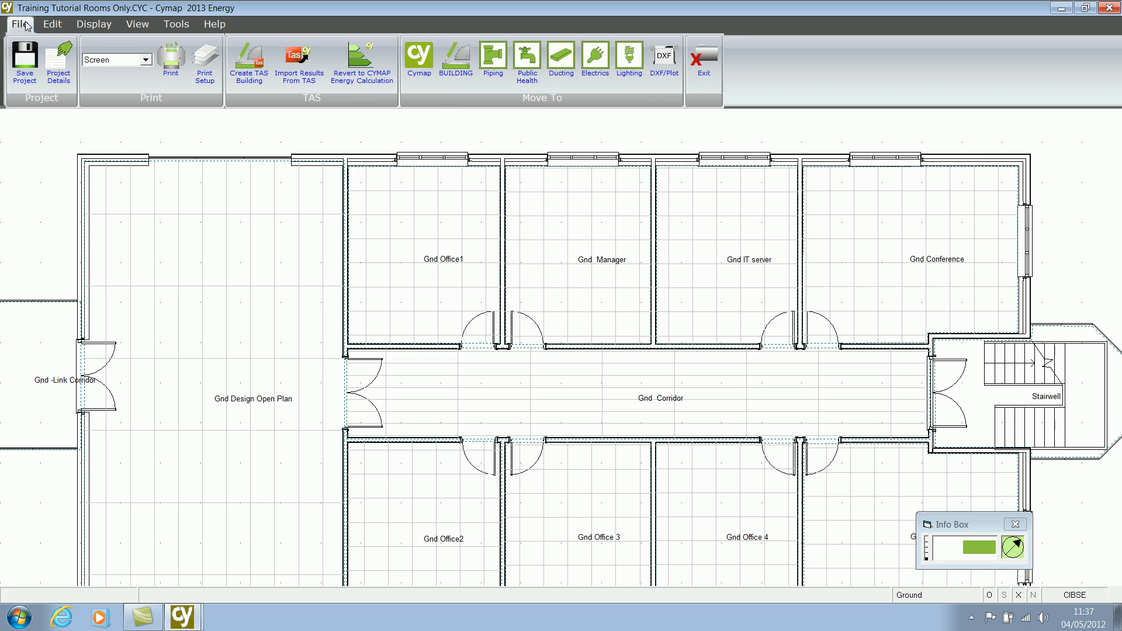
click(493, 57)
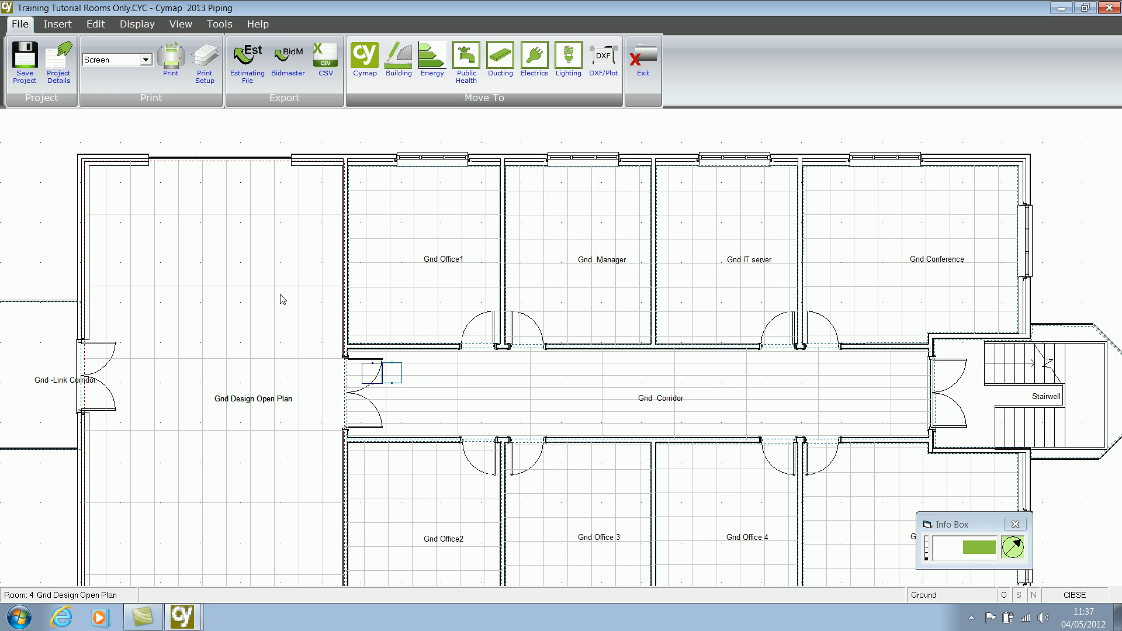
click(59, 26)
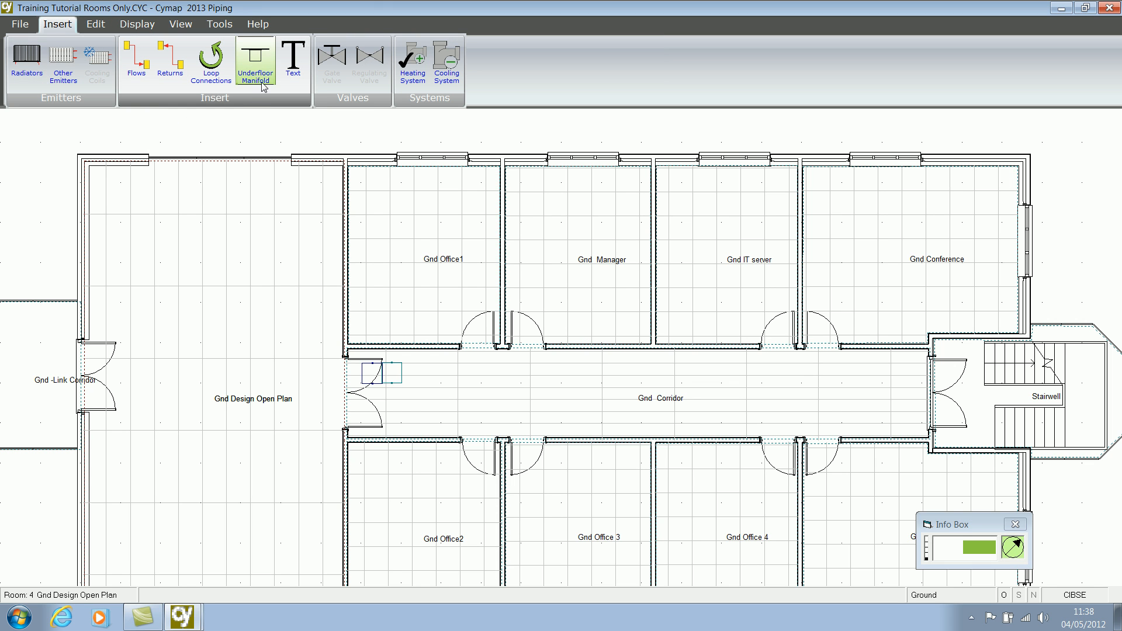
click(256, 61)
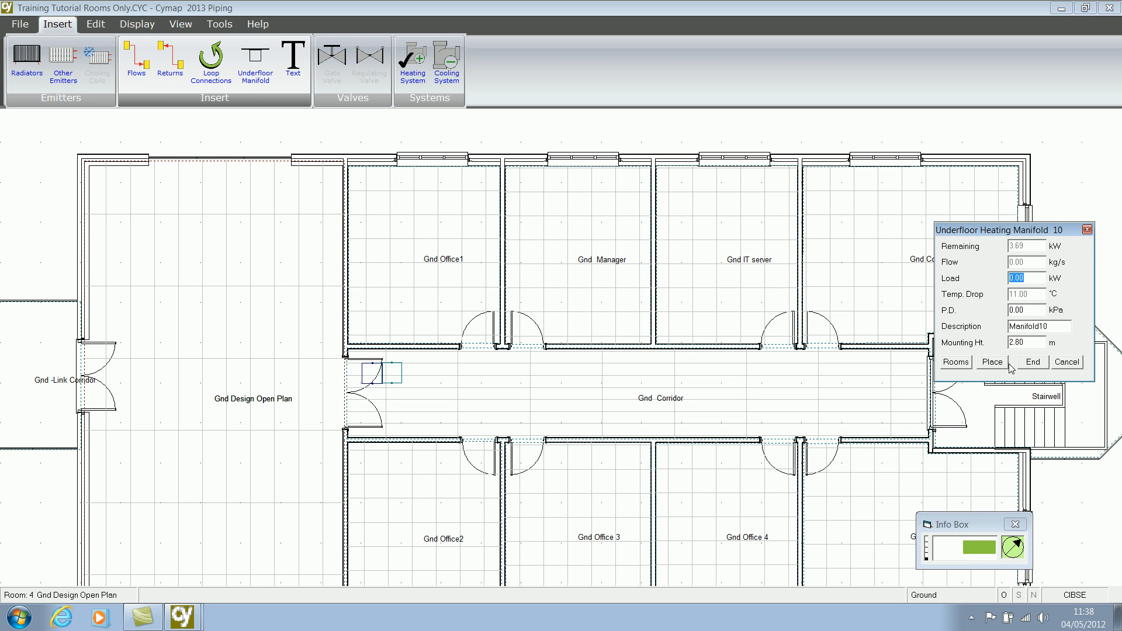
click(1031, 364)
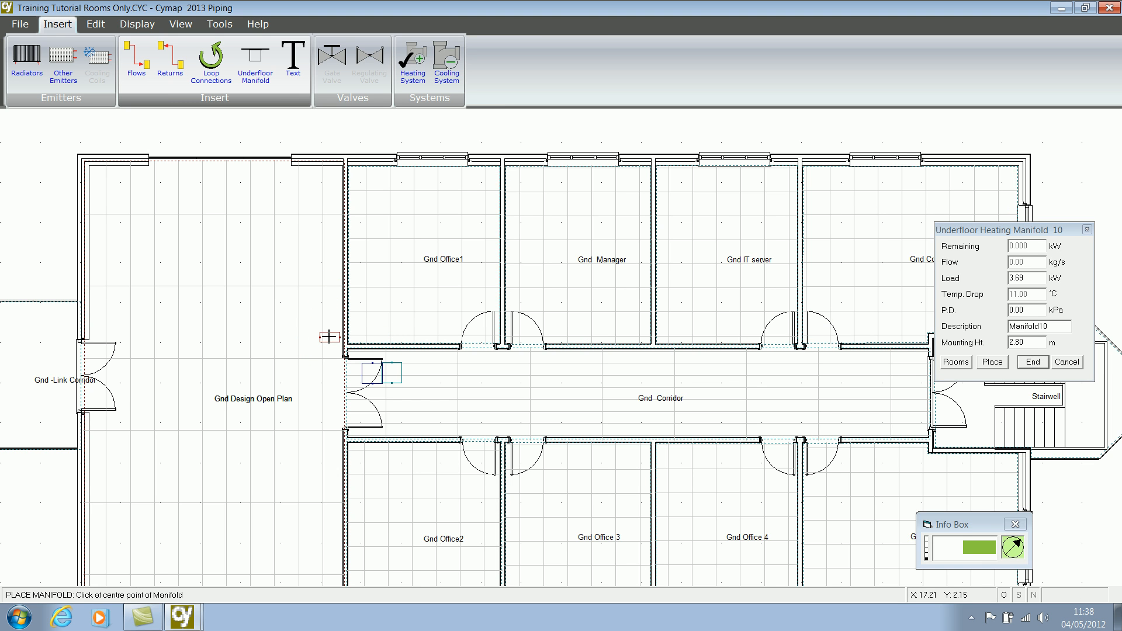
click(330, 337)
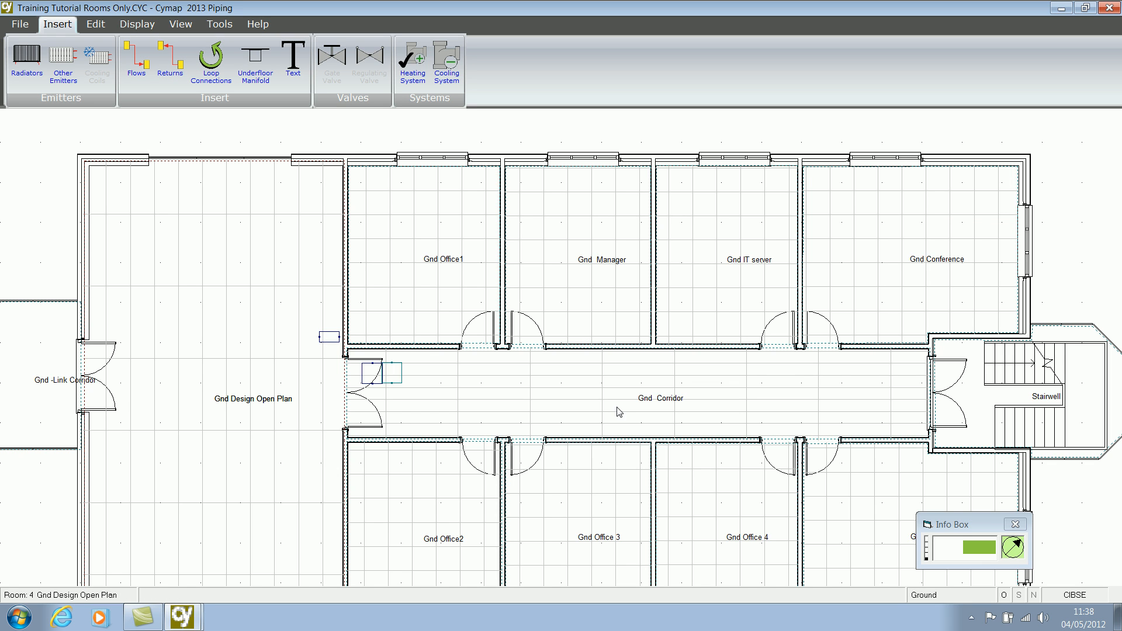